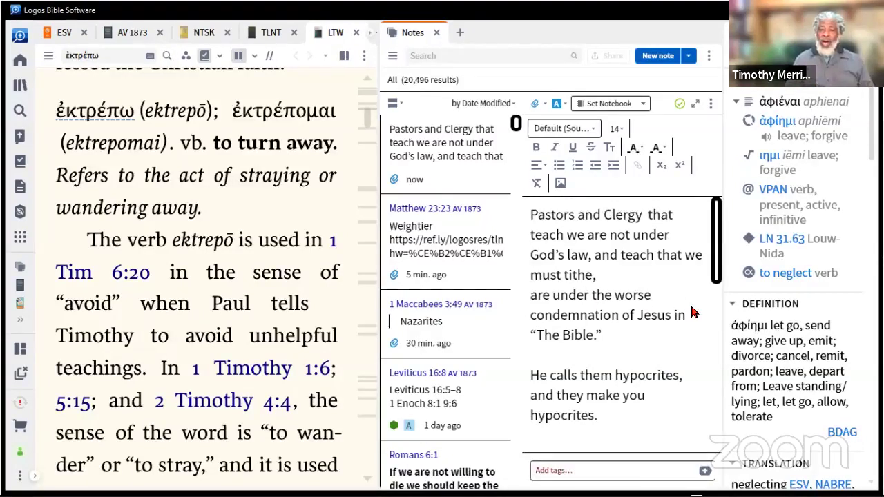
Open Matthew 23:23–24 in the AV 1873 from the note's reference link.
{"action": "mouse_move", "coordinate": [733, 302]}
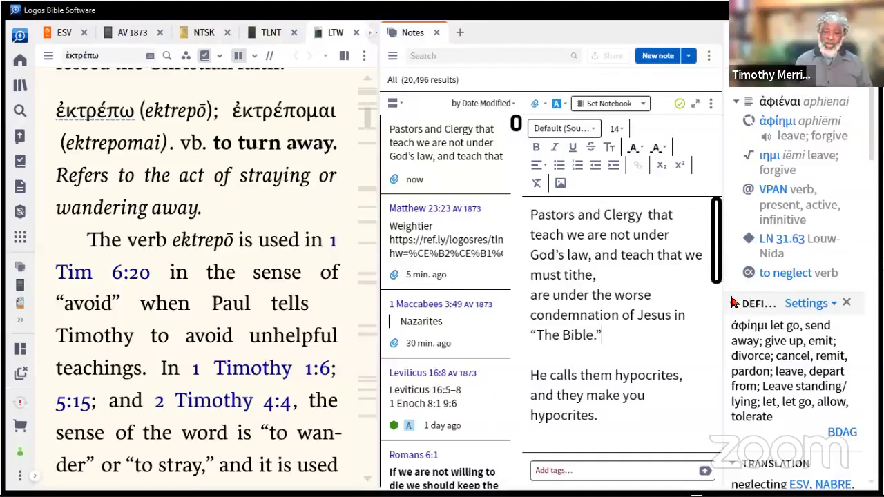
{"action": "scroll", "coordinate": [707, 345], "scroll_direction": "down", "scroll_amount": 3}
{"action": "scroll", "coordinate": [707, 346], "scroll_direction": "down", "scroll_amount": 3}
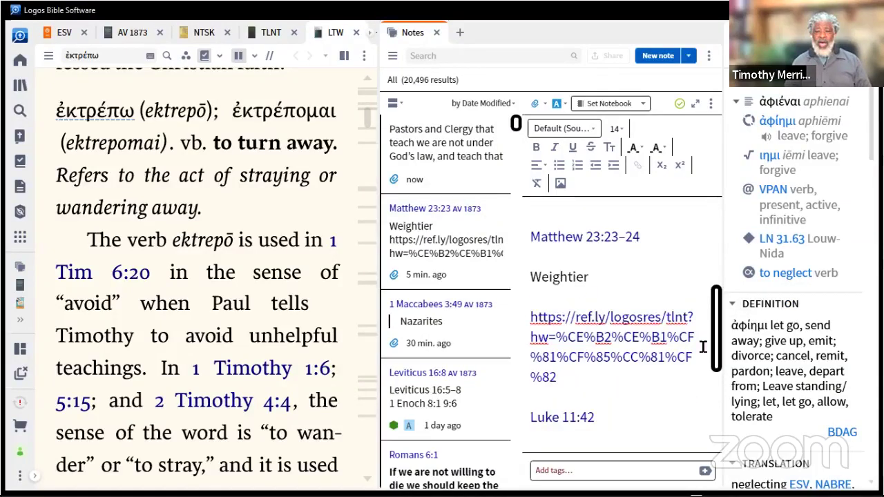
{"action": "left_click", "coordinate": [582, 238]}
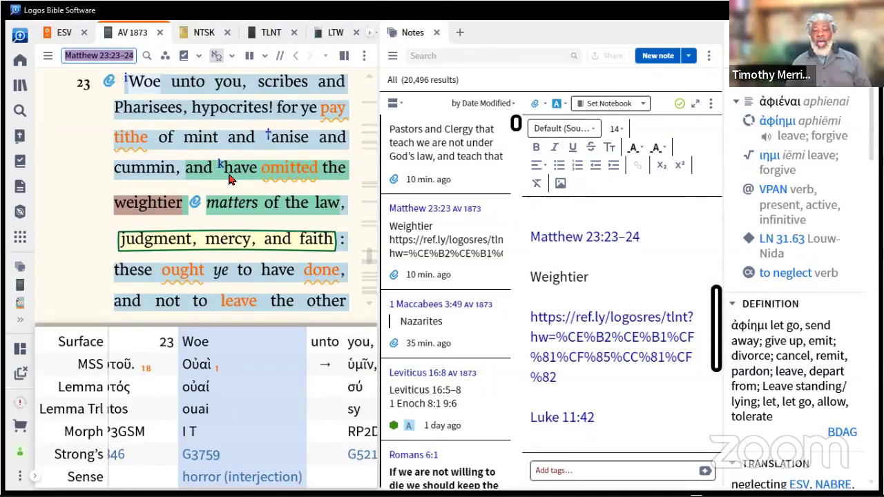
Show 'omitted' in the interlinear as aphiēmi (to neglect), and open the Weightier note on 'matters'.
{"action": "left_click", "coordinate": [290, 173]}
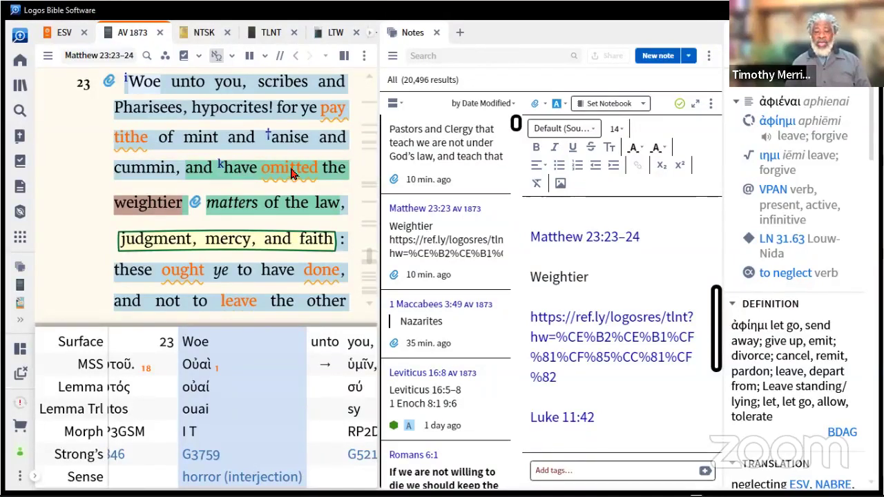
{"action": "left_click", "coordinate": [290, 173]}
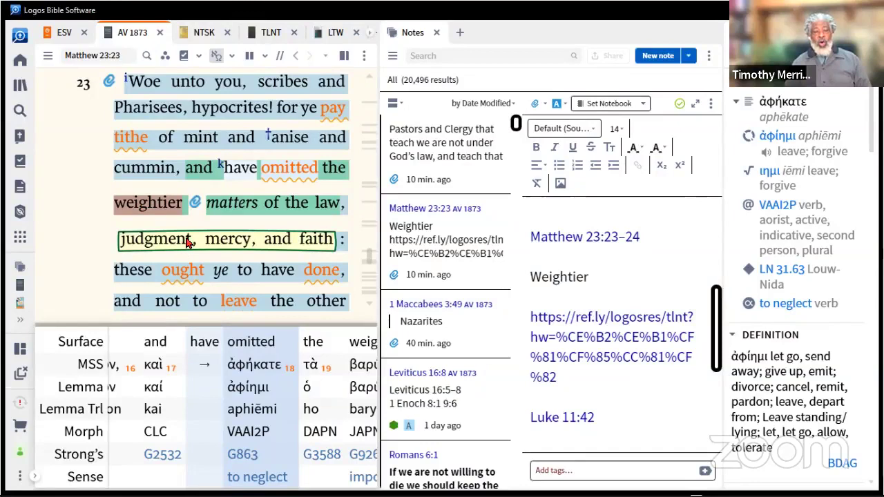
{"action": "scroll", "coordinate": [187, 241], "scroll_direction": "down", "scroll_amount": 1}
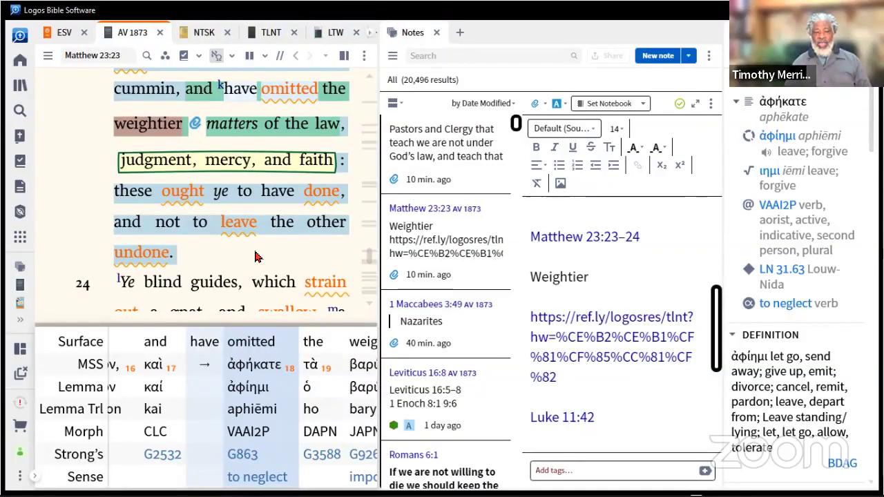
{"action": "left_click", "coordinate": [194, 125]}
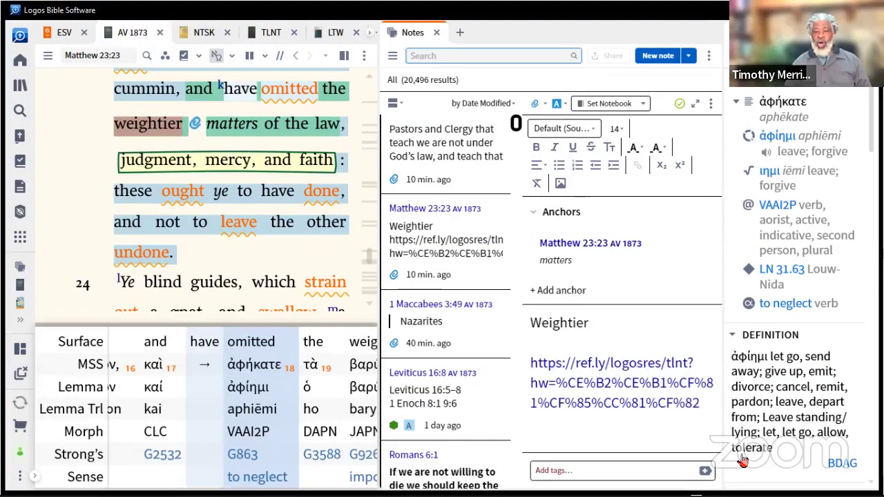
Open the TLNT βαρύς article ('important, serious, burdensome') from the note's ref.ly link, then read through it.
{"action": "left_click", "coordinate": [592, 376]}
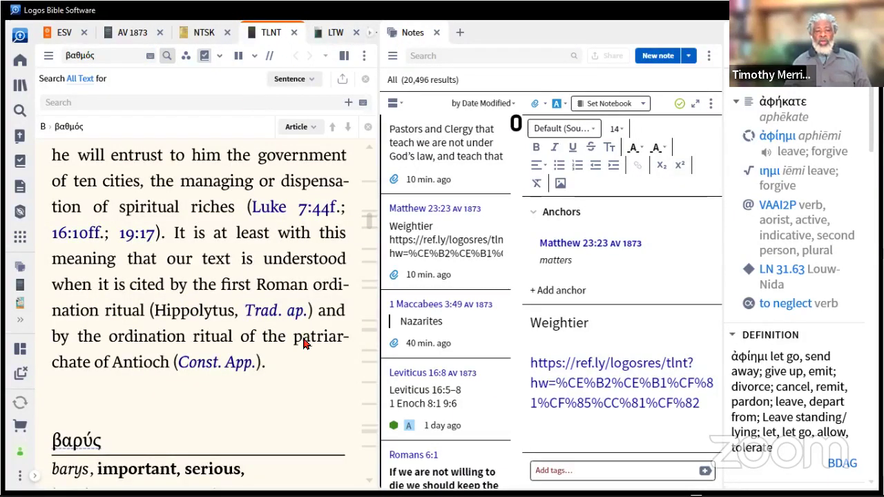
{"action": "scroll", "coordinate": [304, 343], "scroll_direction": "down", "scroll_amount": 3}
{"action": "scroll", "coordinate": [96, 179], "scroll_direction": "down", "scroll_amount": 3}
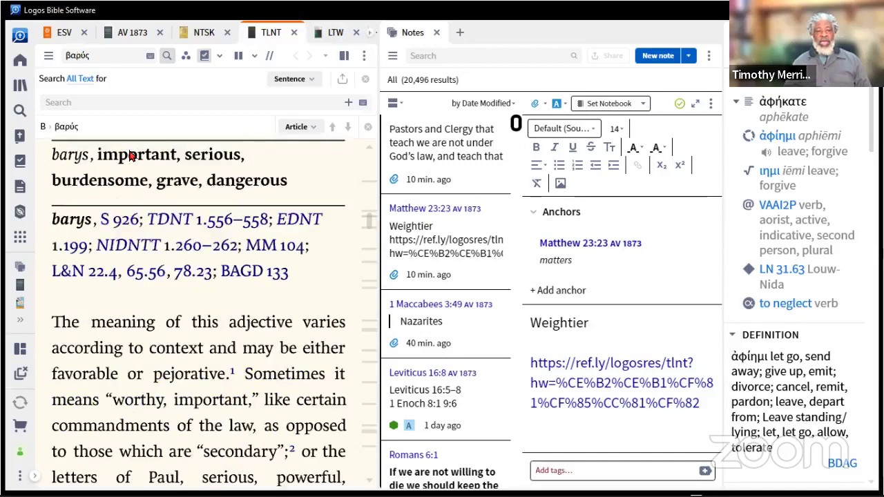
{"action": "scroll", "coordinate": [231, 156], "scroll_direction": "down", "scroll_amount": 2}
{"action": "scroll", "coordinate": [114, 158], "scroll_direction": "up", "scroll_amount": 2}
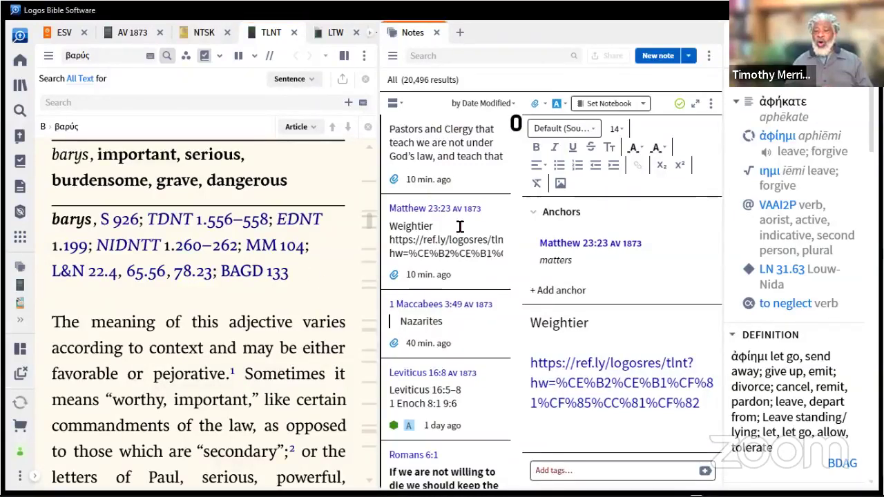
{"action": "scroll", "coordinate": [570, 250], "scroll_direction": "down", "scroll_amount": 2}
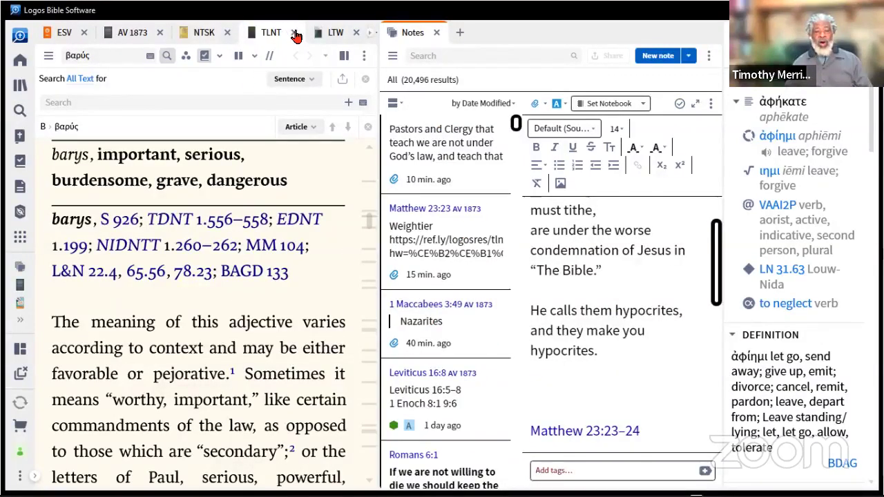
Close the TLNT tab and show 'leave the other undone' in the interlinear as ἀφιέναι, to neglect.
{"action": "left_click", "coordinate": [295, 36]}
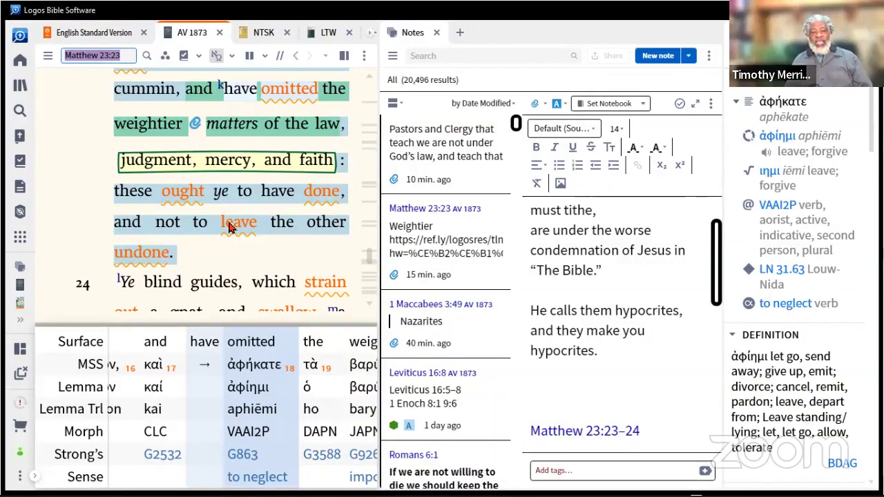
{"action": "left_click", "coordinate": [143, 257]}
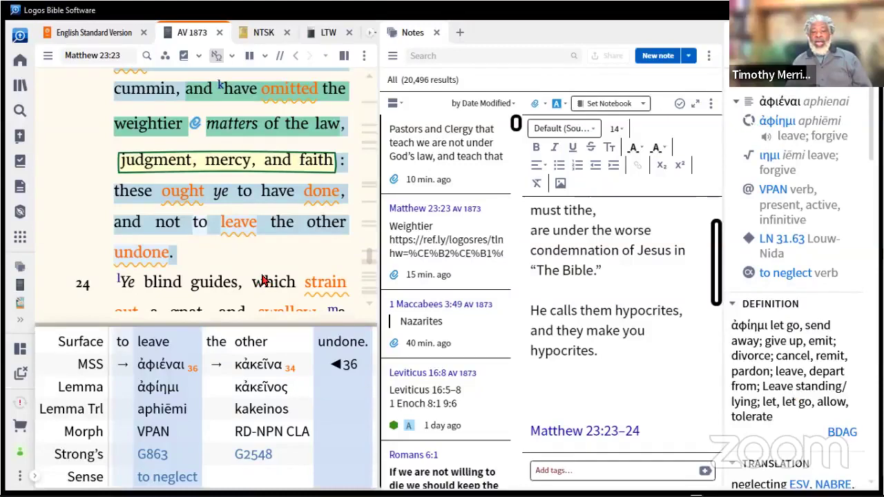
{"action": "scroll", "coordinate": [259, 278], "scroll_direction": "down", "scroll_amount": 2}
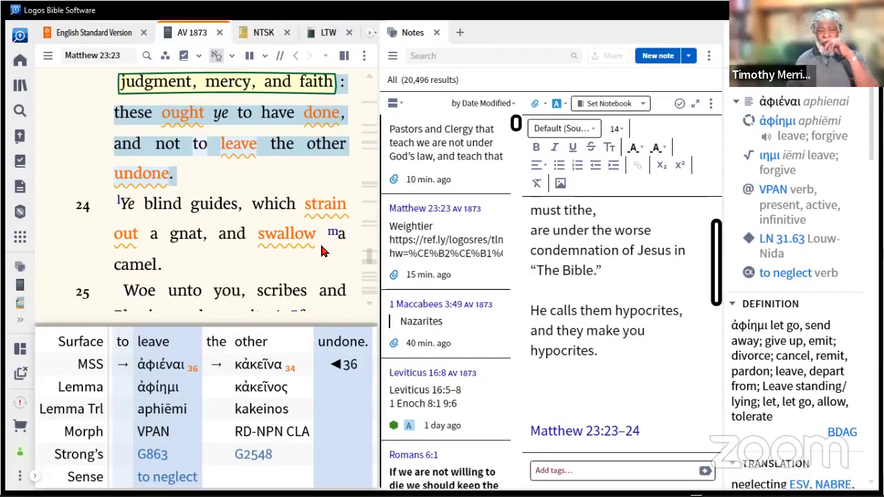
Jump the AV 1873 and its interlinear to Luke 11:42 from the note's cross-reference.
{"action": "scroll", "coordinate": [314, 259], "scroll_direction": "up", "scroll_amount": 1}
{"action": "scroll", "coordinate": [572, 321], "scroll_direction": "down", "scroll_amount": 1}
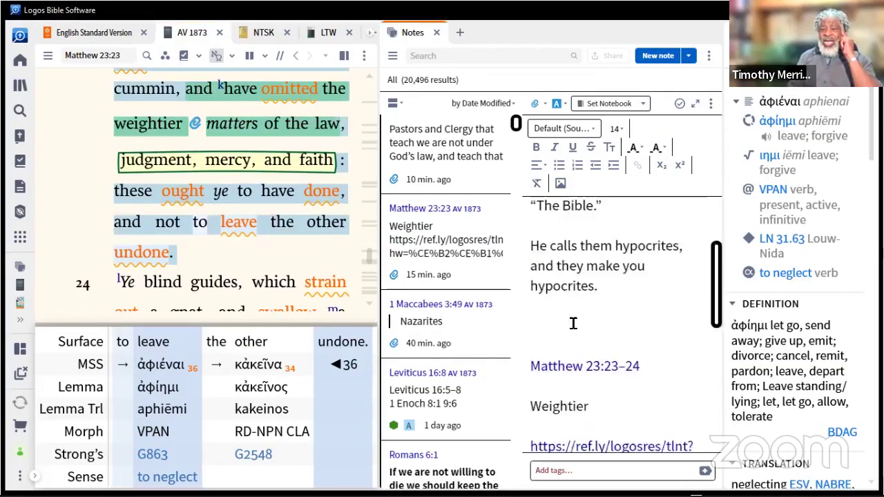
{"action": "scroll", "coordinate": [572, 322], "scroll_direction": "down", "scroll_amount": 3}
{"action": "scroll", "coordinate": [566, 211], "scroll_direction": "up", "scroll_amount": 1}
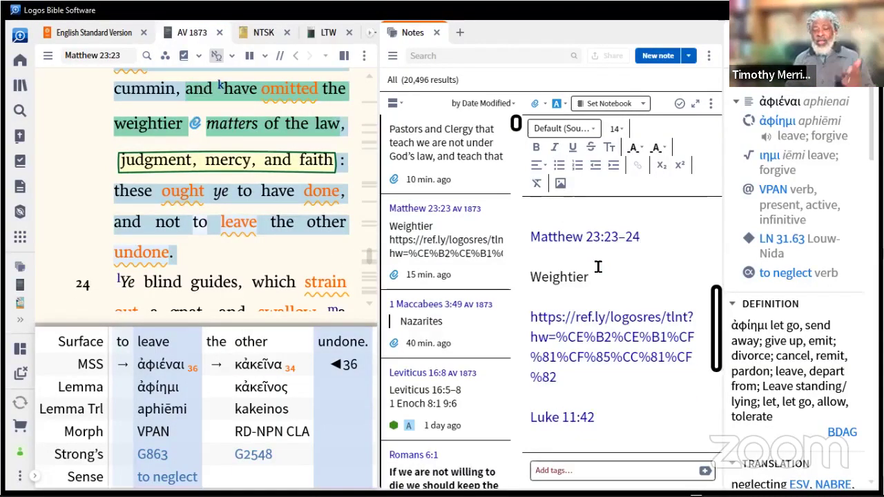
{"action": "scroll", "coordinate": [577, 253], "scroll_direction": "down", "scroll_amount": 3}
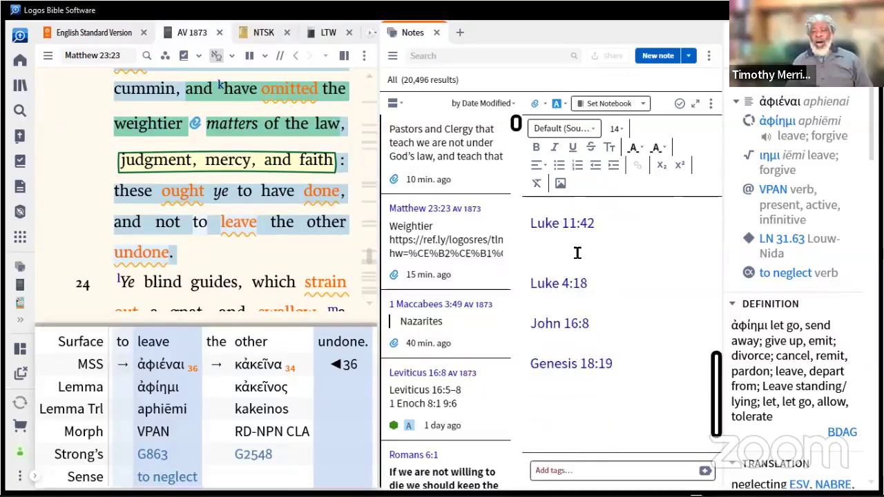
{"action": "left_click", "coordinate": [564, 232]}
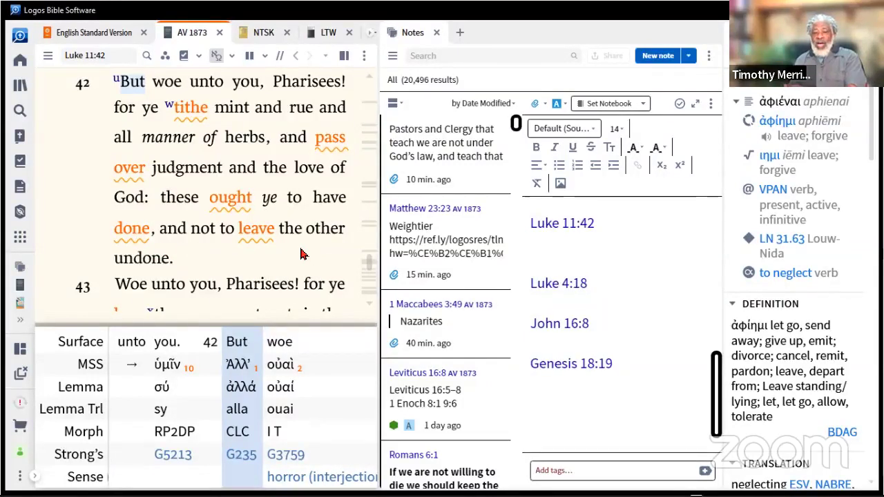
{"action": "left_click", "coordinate": [564, 290]}
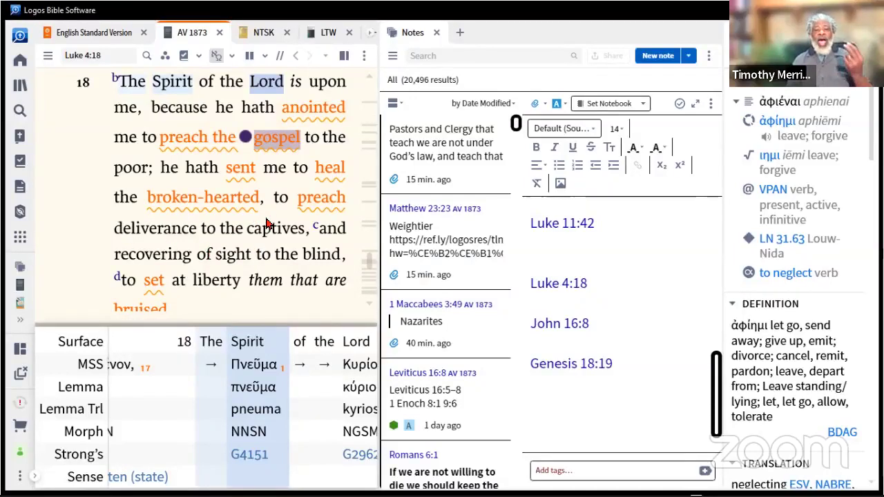
{"action": "scroll", "coordinate": [315, 198], "scroll_direction": "down", "scroll_amount": 1}
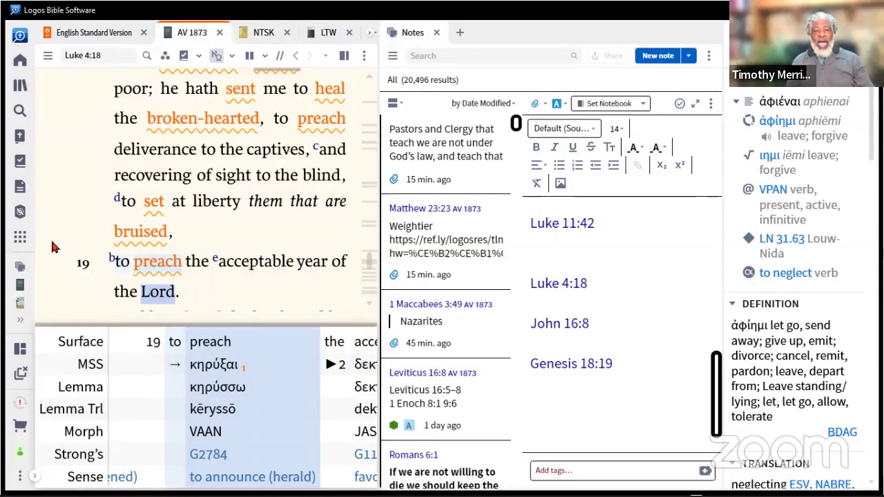
{"action": "scroll", "coordinate": [250, 253], "scroll_direction": "up", "scroll_amount": 3}
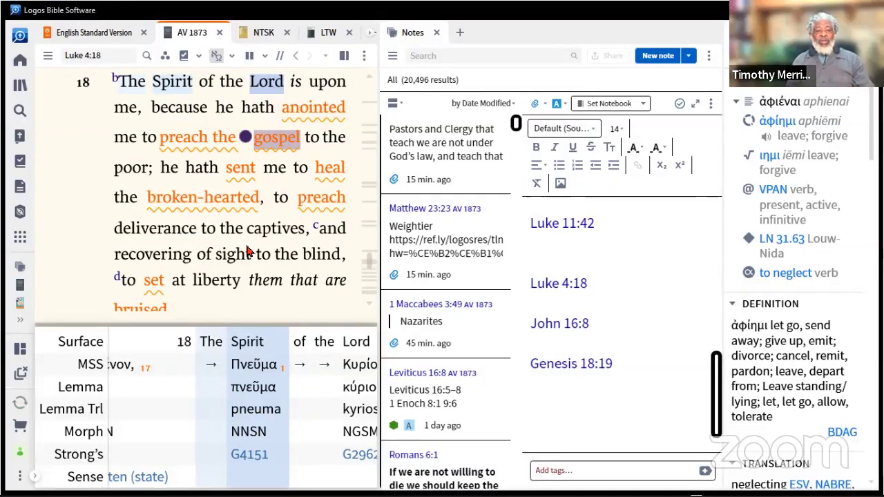
{"action": "scroll", "coordinate": [259, 228], "scroll_direction": "down", "scroll_amount": 2}
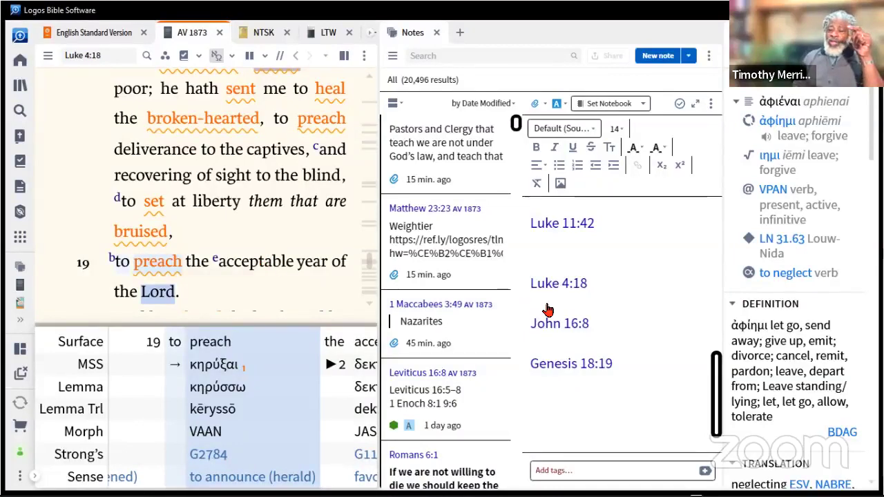
Show John 16:8 in the AV 1873 panel from the note's cross-reference link.
{"action": "left_click", "coordinate": [554, 333]}
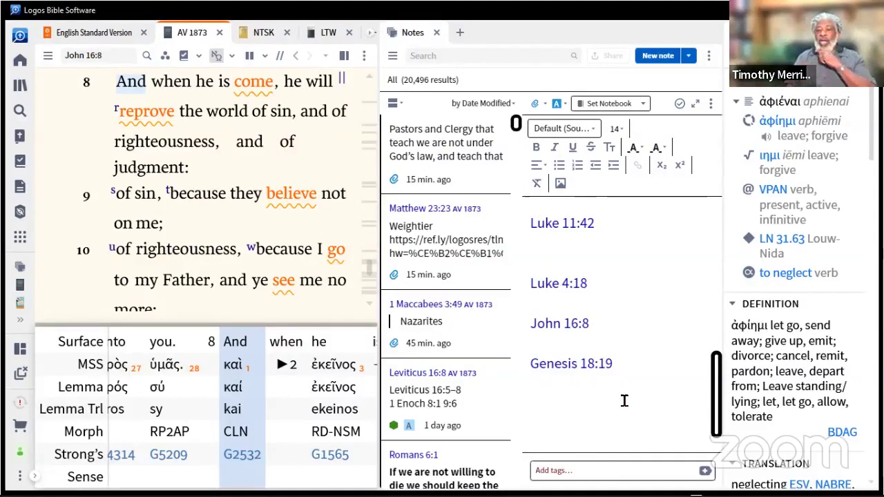
{"action": "scroll", "coordinate": [624, 401], "scroll_direction": "down", "scroll_amount": 1}
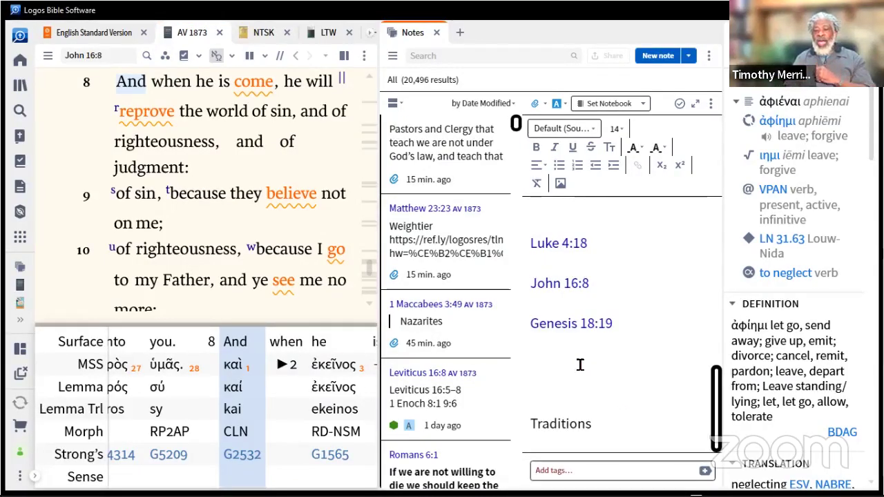
Show Genesis 18:19 with its Hebrew interlinear, then return the note to Matthew 23:23–24.
{"action": "left_click", "coordinate": [575, 324]}
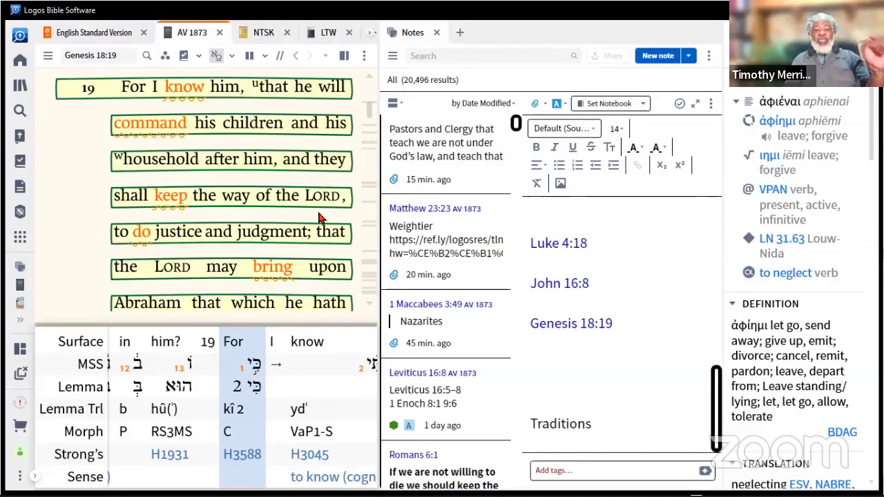
{"action": "scroll", "coordinate": [302, 219], "scroll_direction": "down", "scroll_amount": 2}
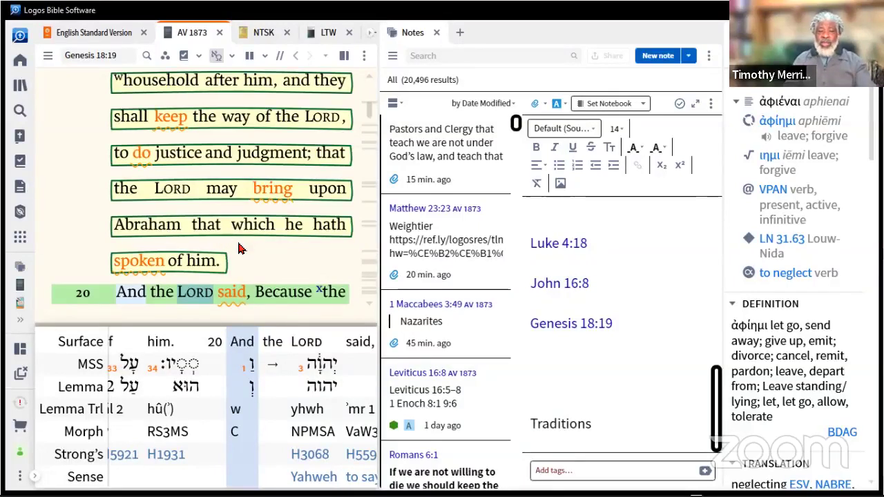
{"action": "scroll", "coordinate": [651, 376], "scroll_direction": "up", "scroll_amount": 3}
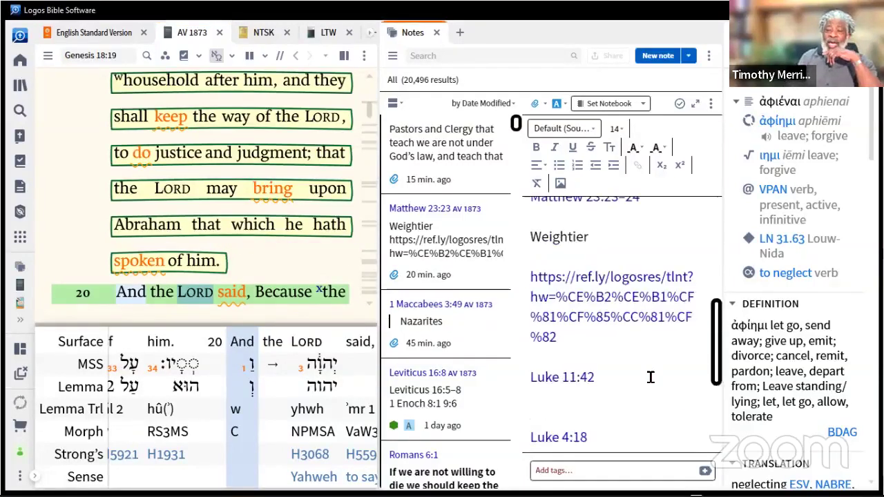
{"action": "scroll", "coordinate": [651, 376], "scroll_direction": "up", "scroll_amount": 5}
{"action": "scroll", "coordinate": [636, 406], "scroll_direction": "down", "scroll_amount": 2}
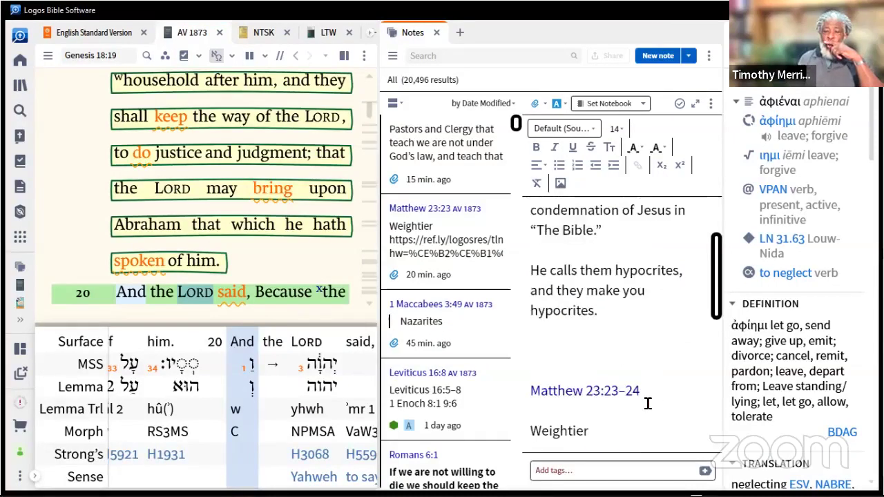
Bring Matthew 23 up in the AV 1873 from the note's link, scrolling back to verse 15.
{"action": "left_click", "coordinate": [592, 393]}
{"action": "scroll", "coordinate": [263, 290], "scroll_direction": "down", "scroll_amount": 3}
{"action": "scroll", "coordinate": [270, 283], "scroll_direction": "up", "scroll_amount": 10}
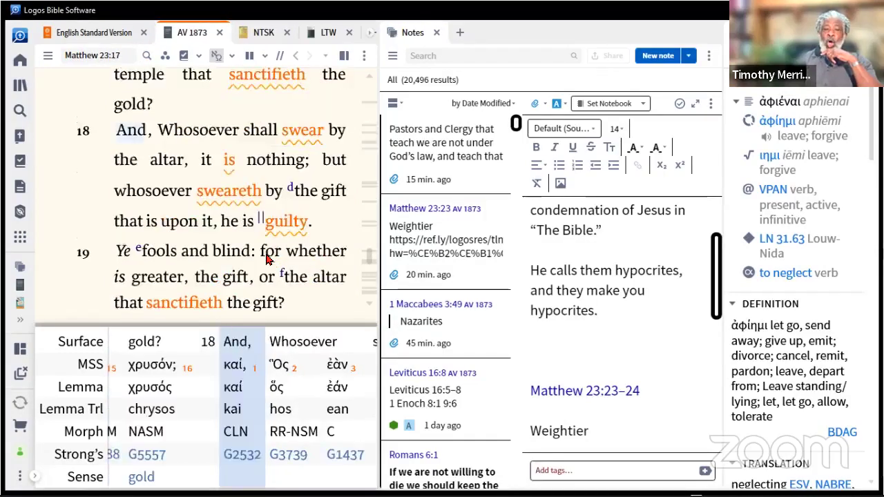
{"action": "scroll", "coordinate": [269, 257], "scroll_direction": "up", "scroll_amount": 3}
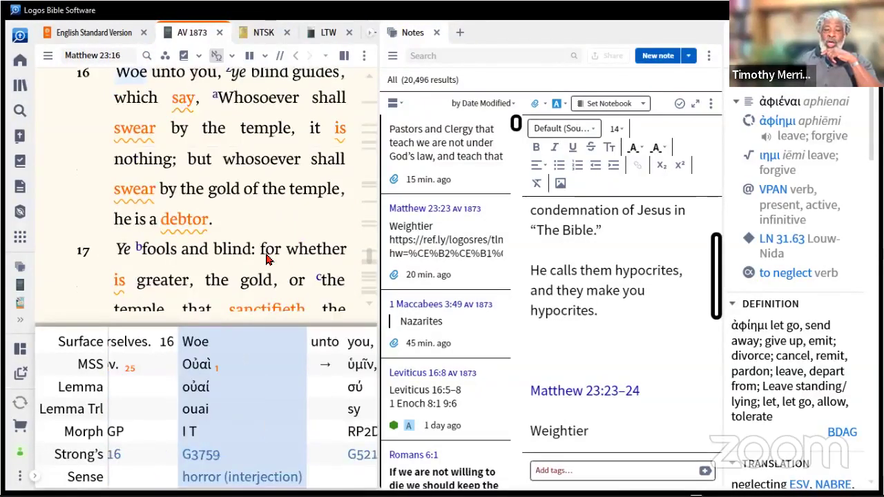
{"action": "scroll", "coordinate": [269, 258], "scroll_direction": "up", "scroll_amount": 2}
{"action": "scroll", "coordinate": [269, 257], "scroll_direction": "up", "scroll_amount": 1}
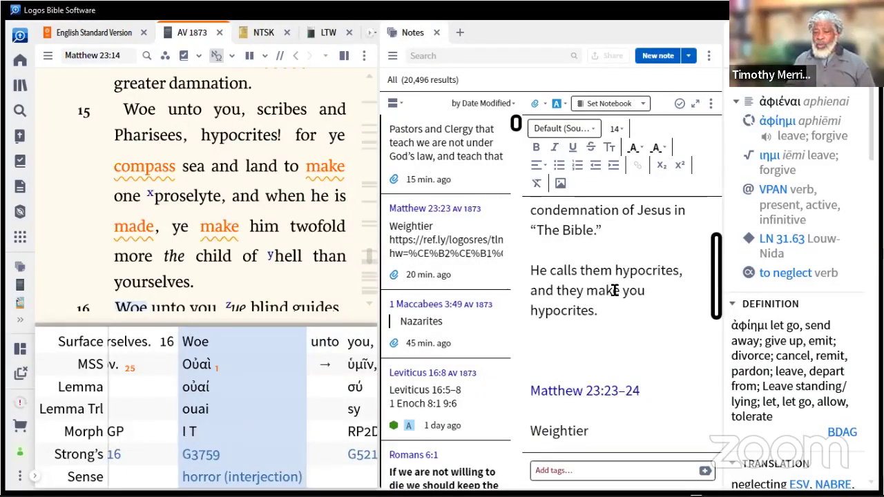
{"action": "scroll", "coordinate": [566, 272], "scroll_direction": "up", "scroll_amount": 3}
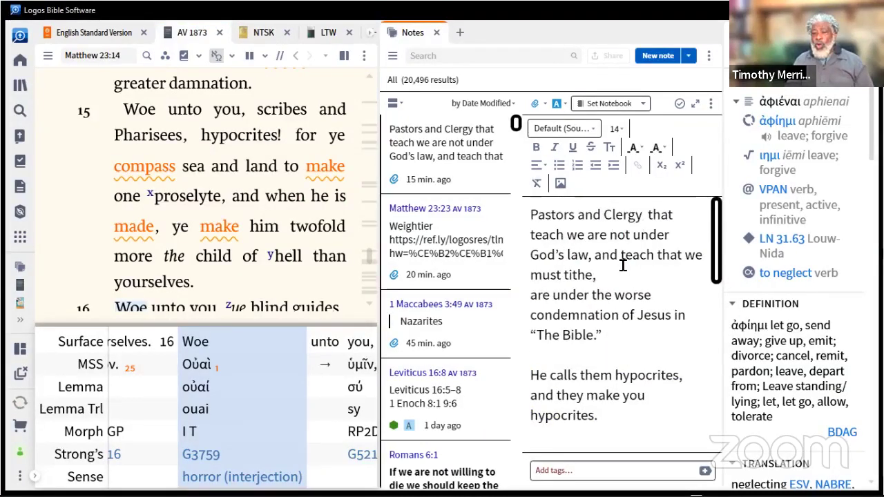
Add a comma after "must tithe" in the note.
{"action": "left_click", "coordinate": [592, 276]}
{"action": "type", "text": ","}
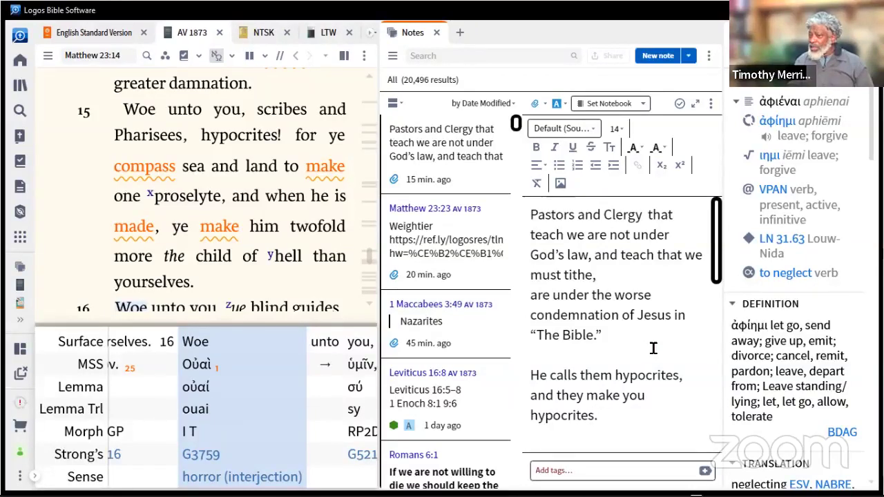
{"action": "scroll", "coordinate": [614, 342], "scroll_direction": "down", "scroll_amount": 3}
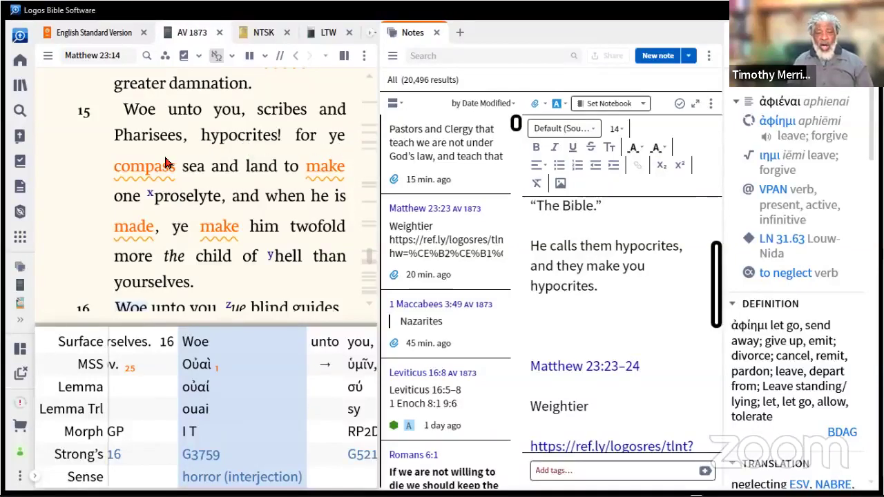
Look up 'compass' in Matthew 23:15: περιάγετε from περιάγω, 'go about'.
{"action": "left_click", "coordinate": [147, 173]}
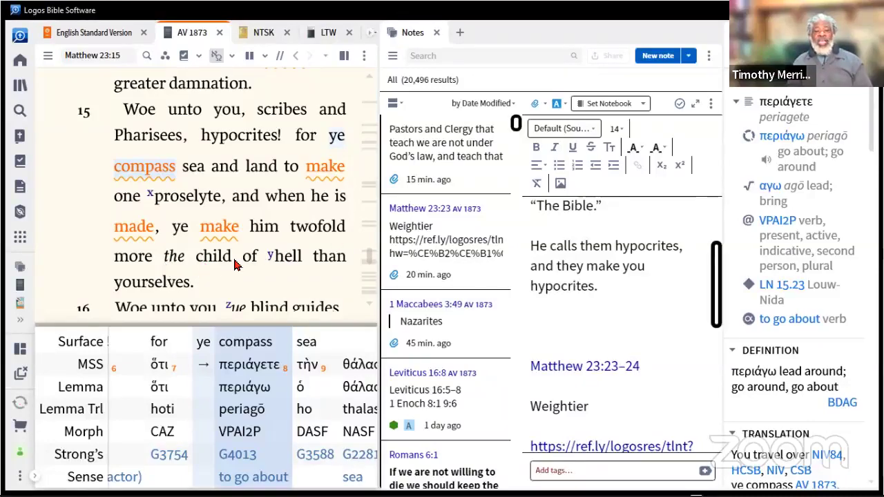
{"action": "scroll", "coordinate": [200, 240], "scroll_direction": "down", "scroll_amount": 1}
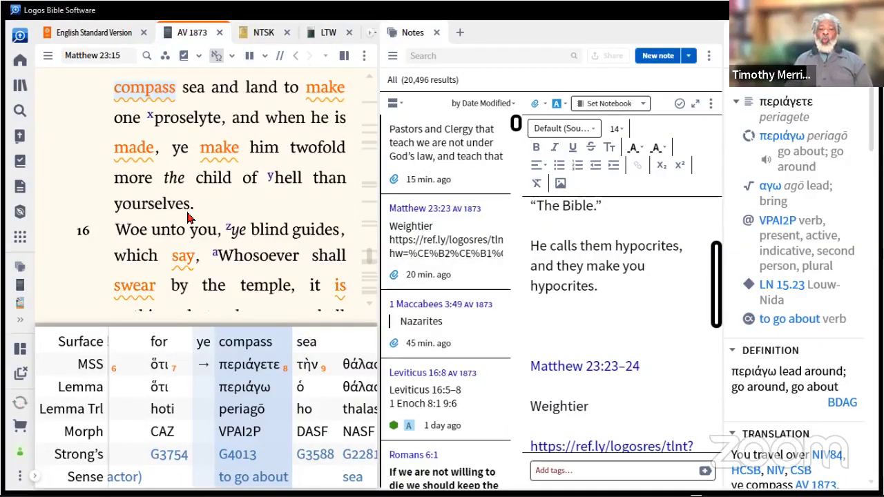